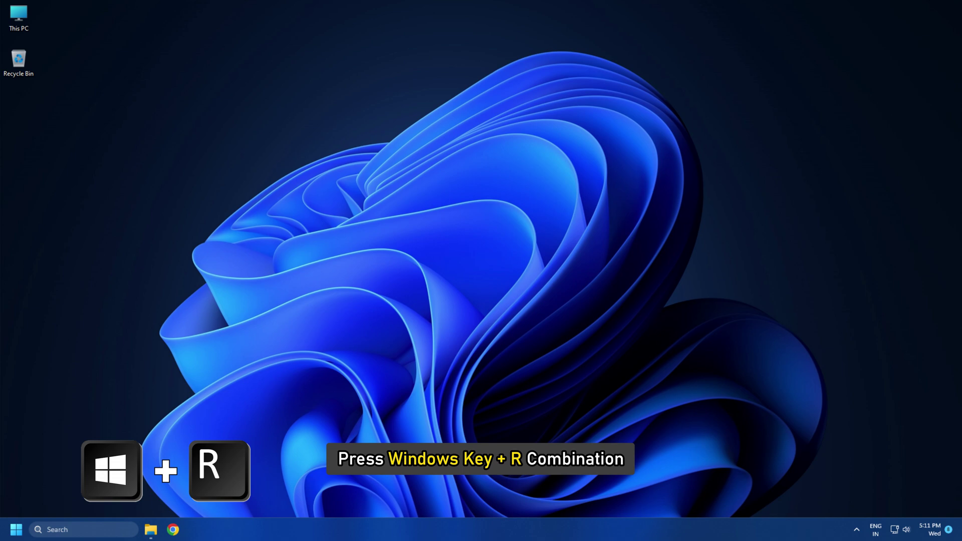
# Step: Run regedit from the Win+R Run dialog, bringing up its User Account Control prompt
pyautogui.press('super+r')
pyautogui.write('re')
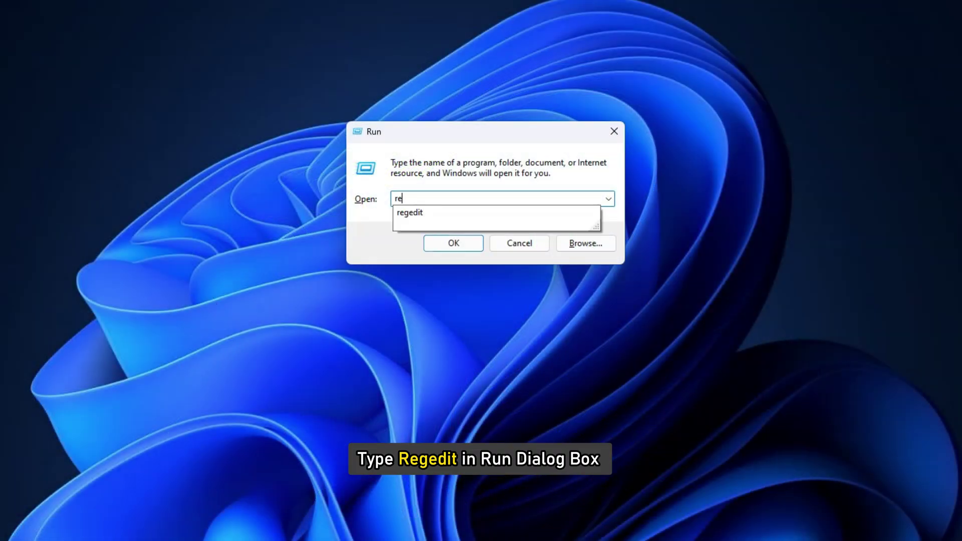
pyautogui.write('gedit')
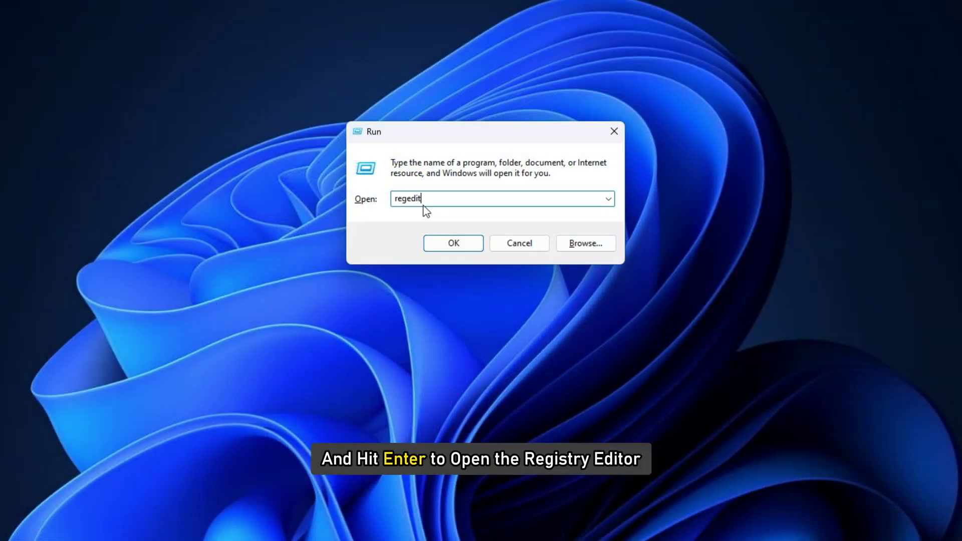
pyautogui.press('Return')
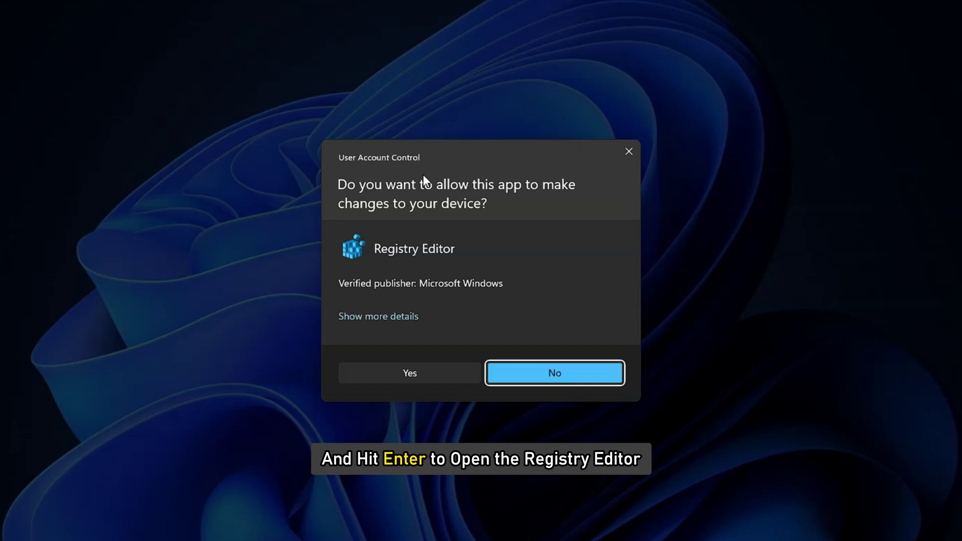
# Step: Approve UAC, then expand HKLM\SOFTWARE\Microsoft\Windows NT\CurrentVersion\ProfileList to its S-1-5 subkeys
pyautogui.click(420, 377)
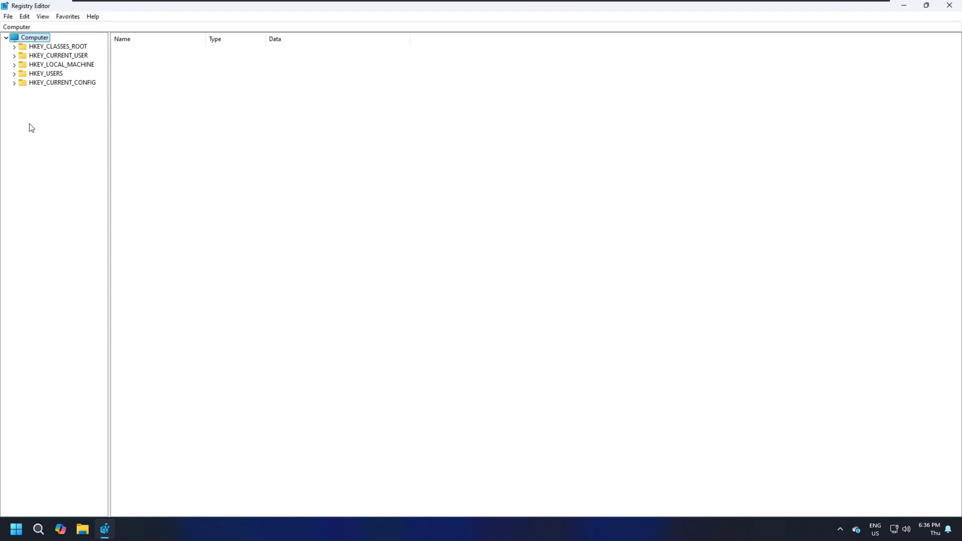
pyautogui.click(14, 65)
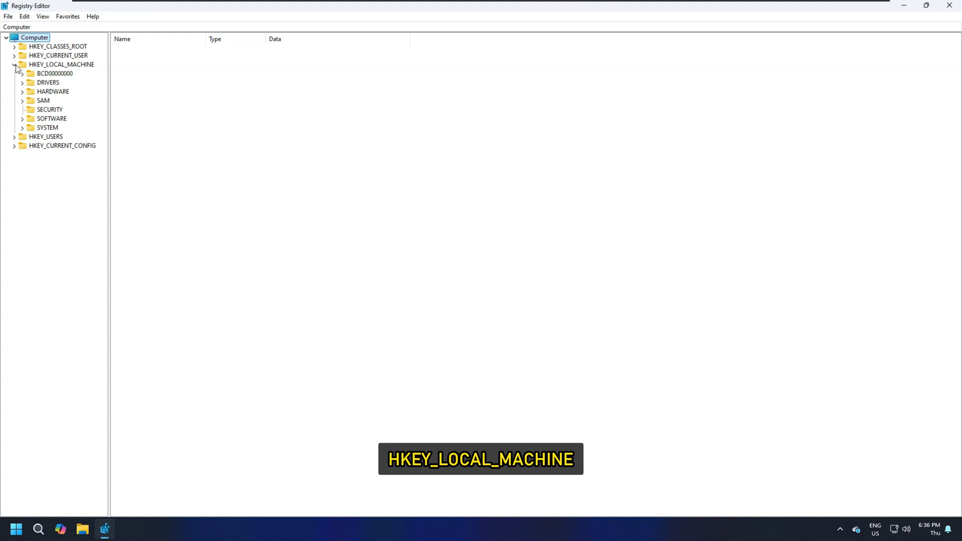
pyautogui.click(22, 118)
pyautogui.click(30, 183)
pyautogui.scroll(-5, 63, 284)
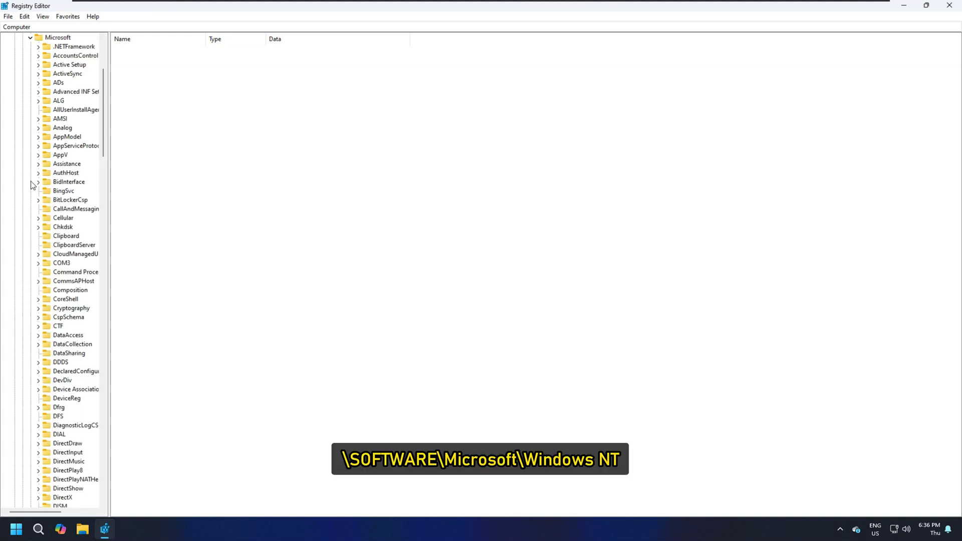
pyautogui.scroll(-10, 64, 283)
pyautogui.scroll(-5, 64, 283)
pyautogui.click(41, 398)
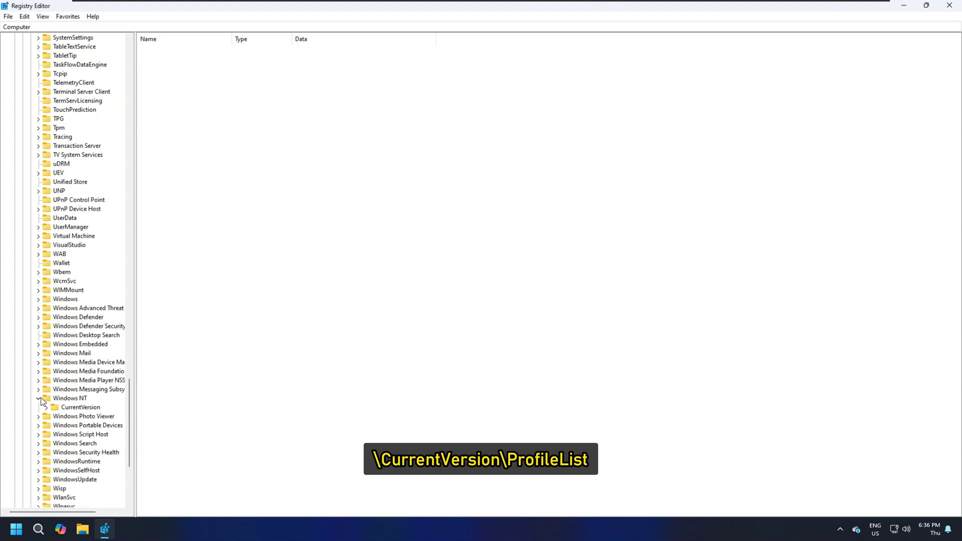
pyautogui.click(79, 407)
pyautogui.click(48, 407)
pyautogui.scroll(-5, 87, 422)
pyautogui.scroll(-3, 88, 429)
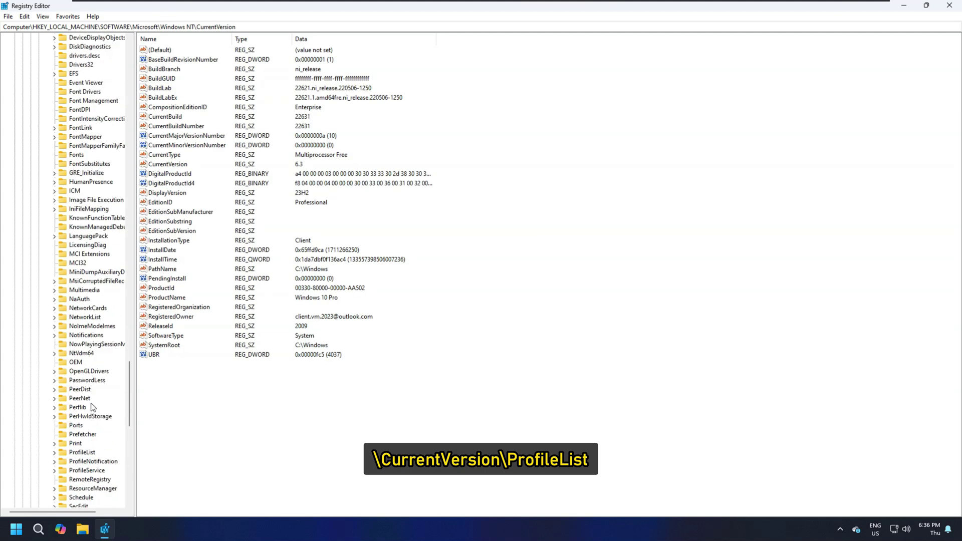
pyautogui.click(81, 453)
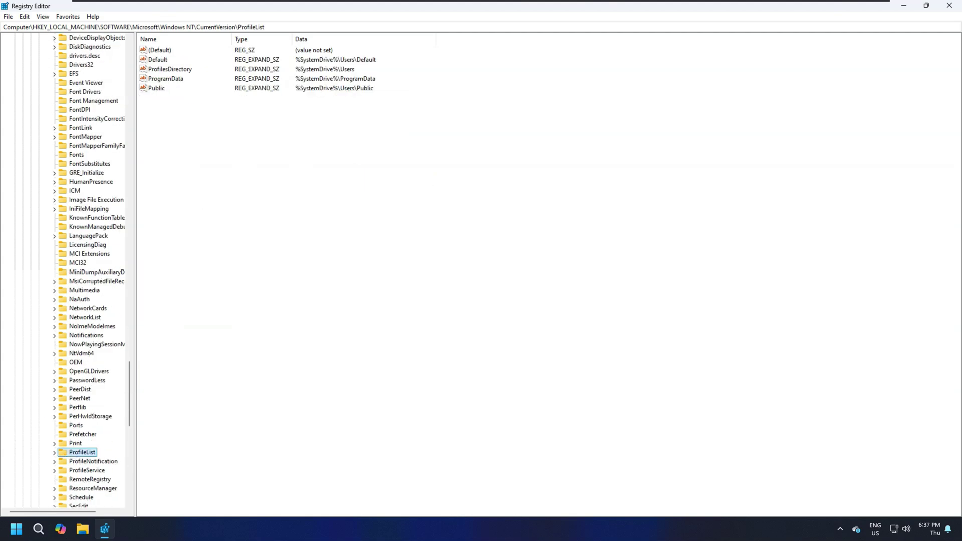
pyautogui.click(55, 453)
pyautogui.scroll(-6, 77, 450)
pyautogui.scroll(-6, 77, 449)
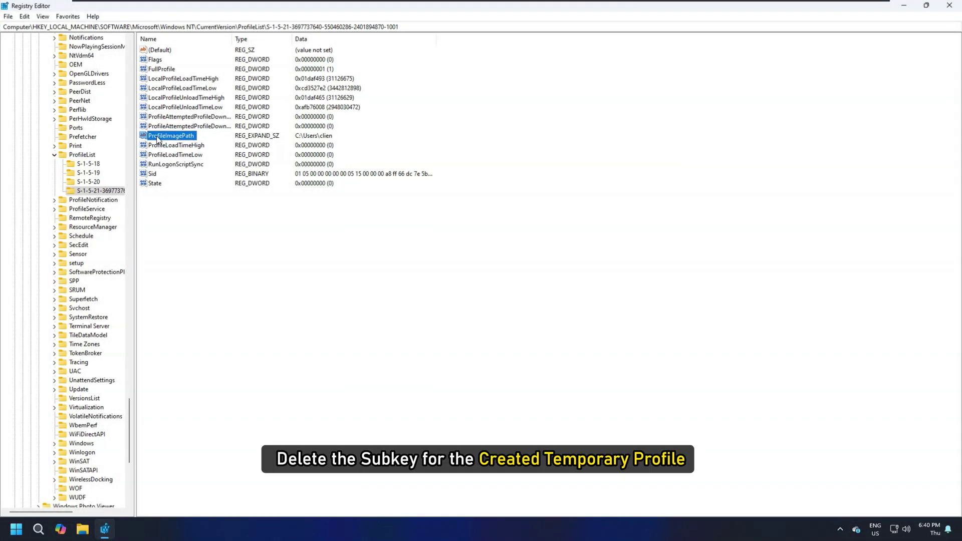
# Step: Check the ProfileImagePath value's Delete option, then close Registry Editor
pyautogui.rightClick(162, 135)
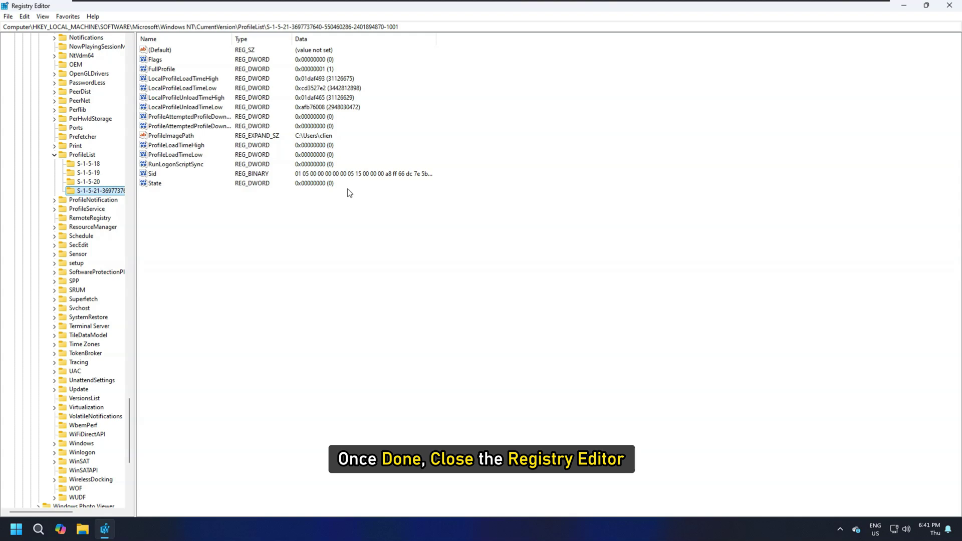
pyautogui.click(950, 7)
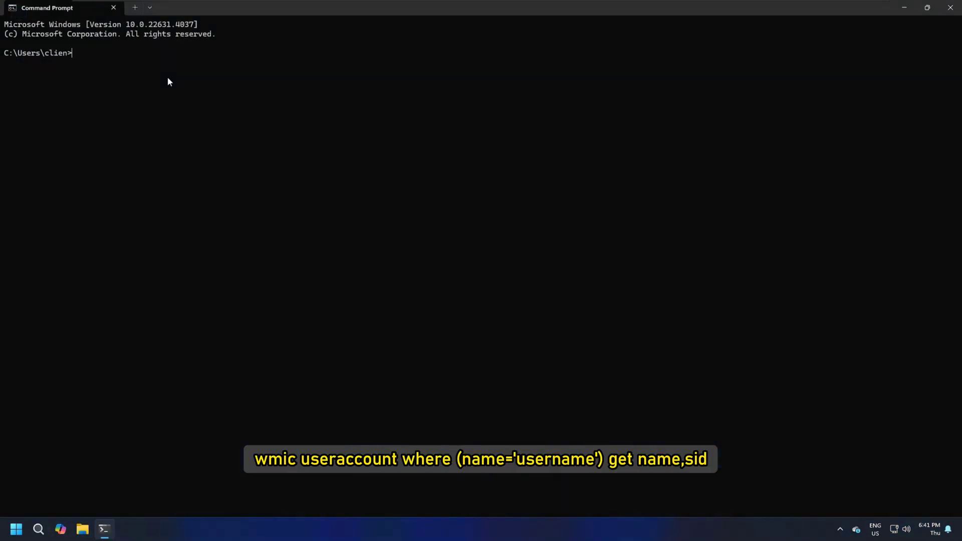
pyautogui.write("wmic useraccount where (name='username') get name,sid")
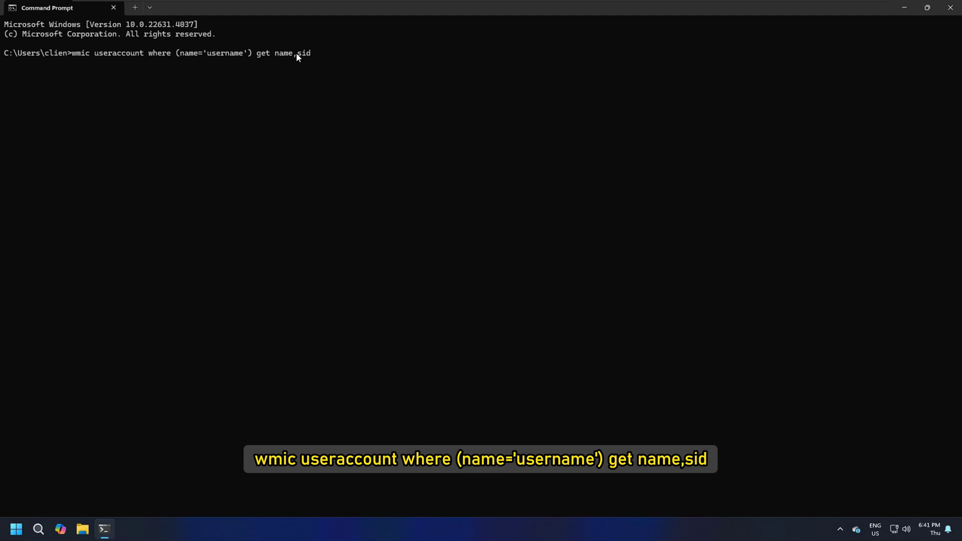
# Step: Replace the 'username' placeholder in the wmic useraccount name,sid query with the account name
pyautogui.press('Left')
pyautogui.press('Left')
pyautogui.press('Left')
pyautogui.press('BackSpace')
pyautogui.press('BackSpace')
pyautogui.press('BackSpace')
pyautogui.press('BackSpace')
pyautogui.press('BackSpace')
pyautogui.press('BackSpace')
pyautogui.press('BackSpace')
pyautogui.press('BackSpace')
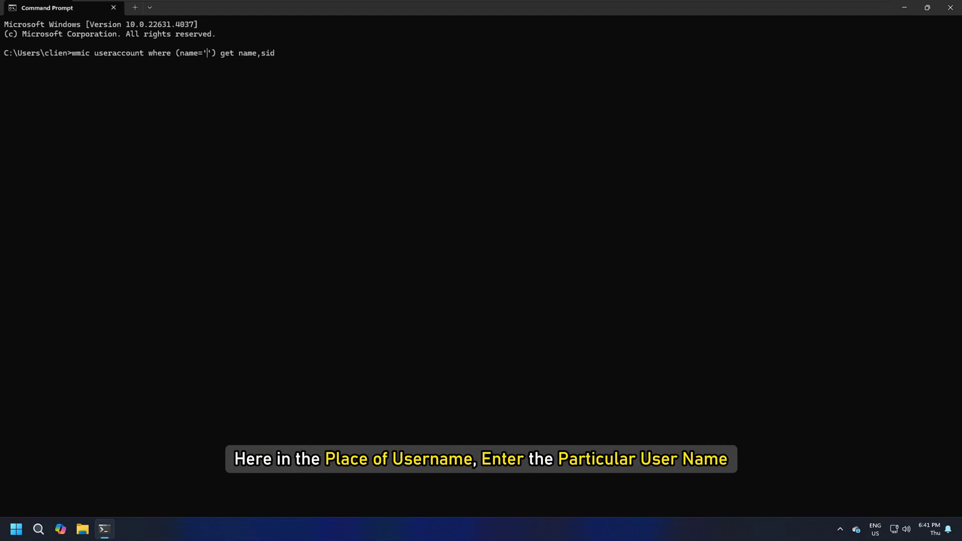
pyautogui.write('cl')
pyautogui.write('ien')
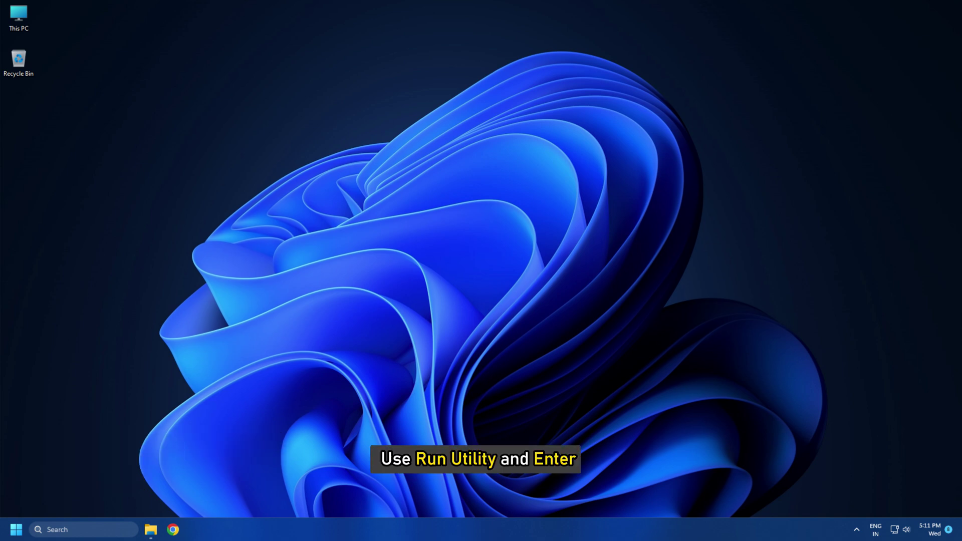
# Step: Bring up the Run dialog with 'eventvwr.msc' entered to start Event Viewer
pyautogui.press('super+r')
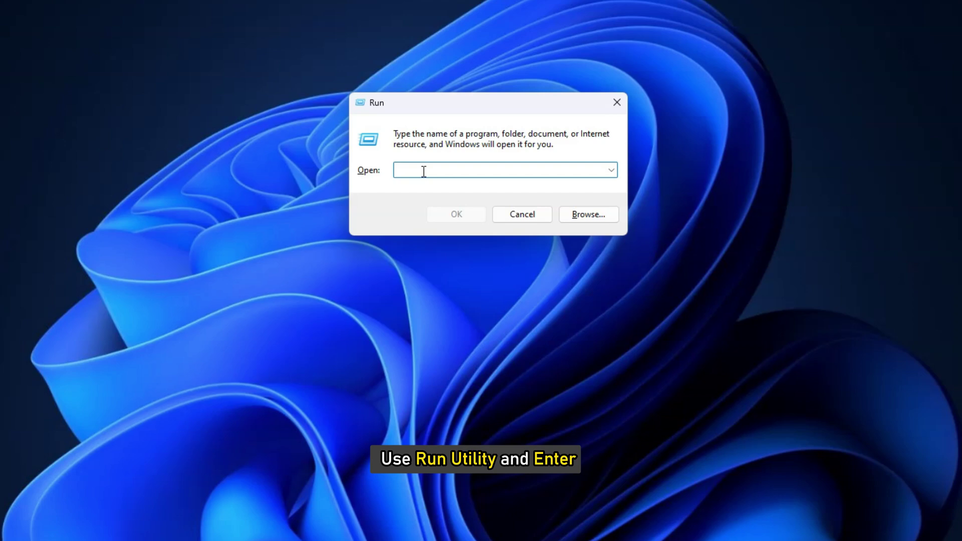
pyautogui.write('event')
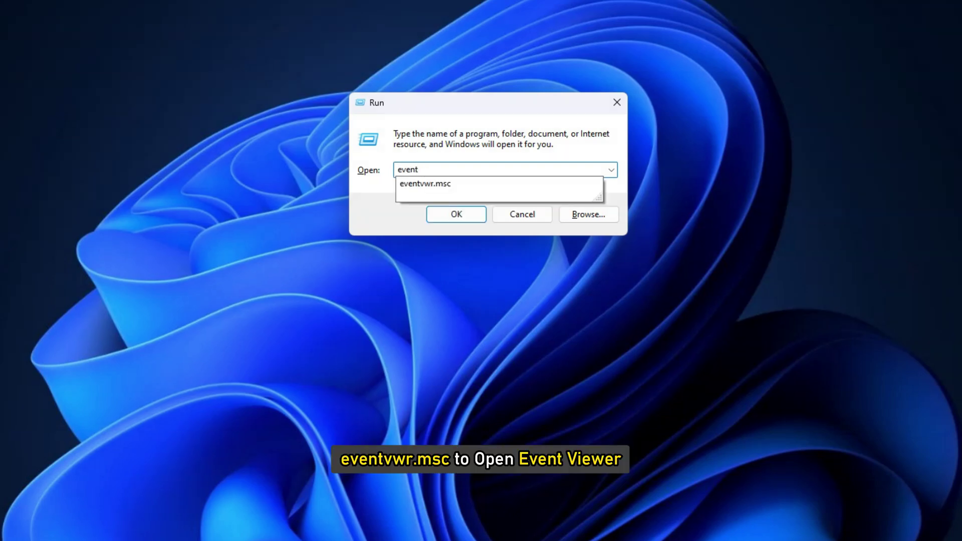
pyautogui.write('vwr.msc')
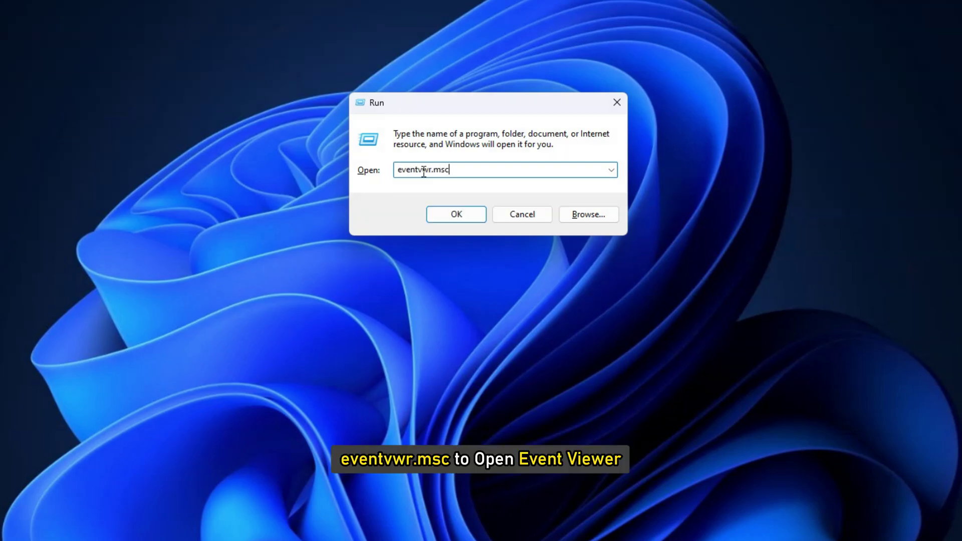
# Step: Start Event Viewer and show the Windows Logs > Application log with its 2,674 events
pyautogui.press('Return')
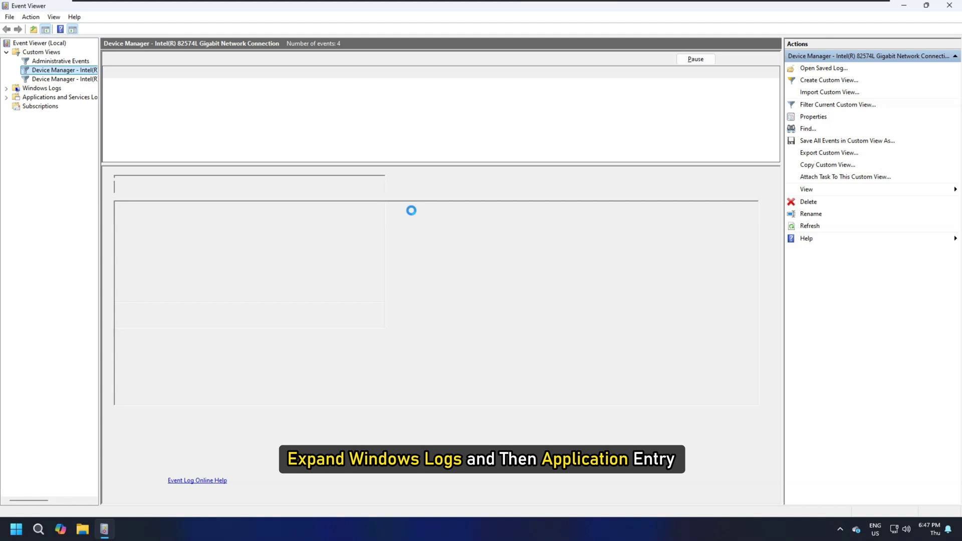
pyautogui.click(7, 87)
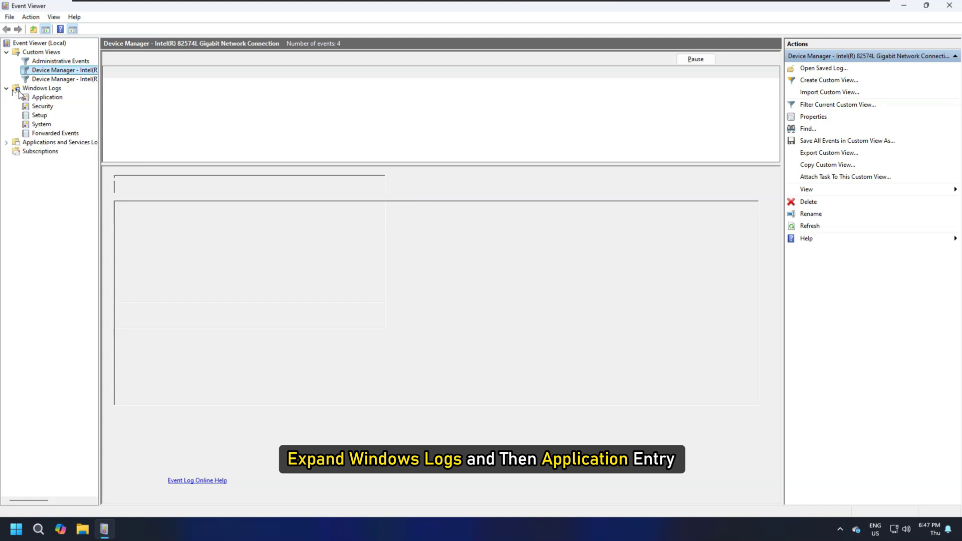
pyautogui.click(47, 98)
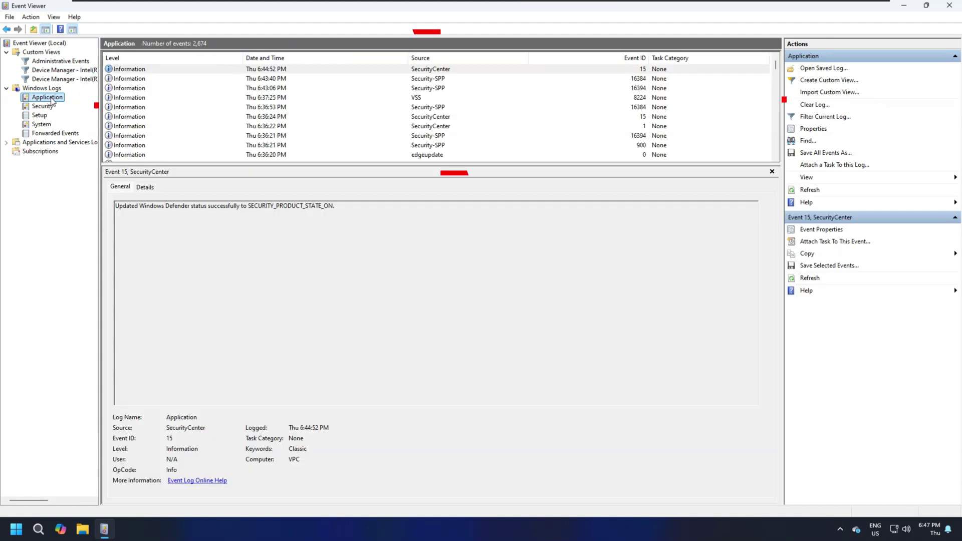